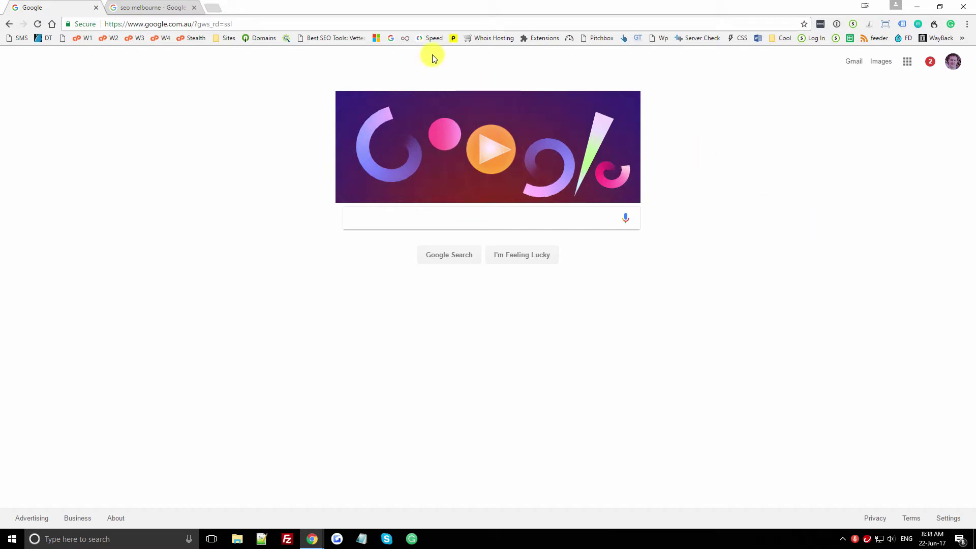
Step: Load tools.pingdom.com from the Pingdom bookmark with the SerpWorx metrics sidebar alongside
{"action": "left_click", "coordinate": [453, 39]}
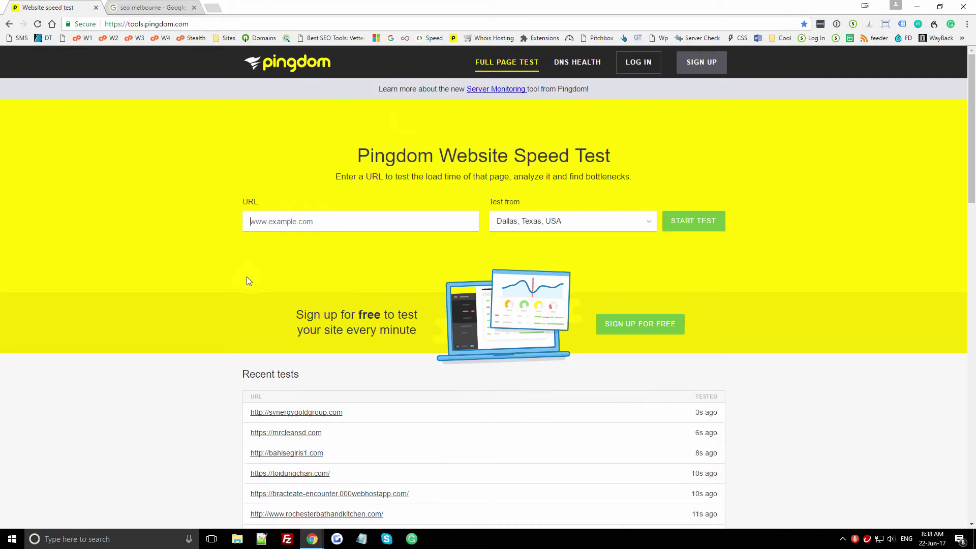
{"action": "scroll", "coordinate": [243, 286], "scroll_direction": "down", "scroll_amount": 5}
{"action": "scroll", "coordinate": [242, 296], "scroll_direction": "up", "scroll_amount": 5}
{"action": "left_click", "coordinate": [10, 58]}
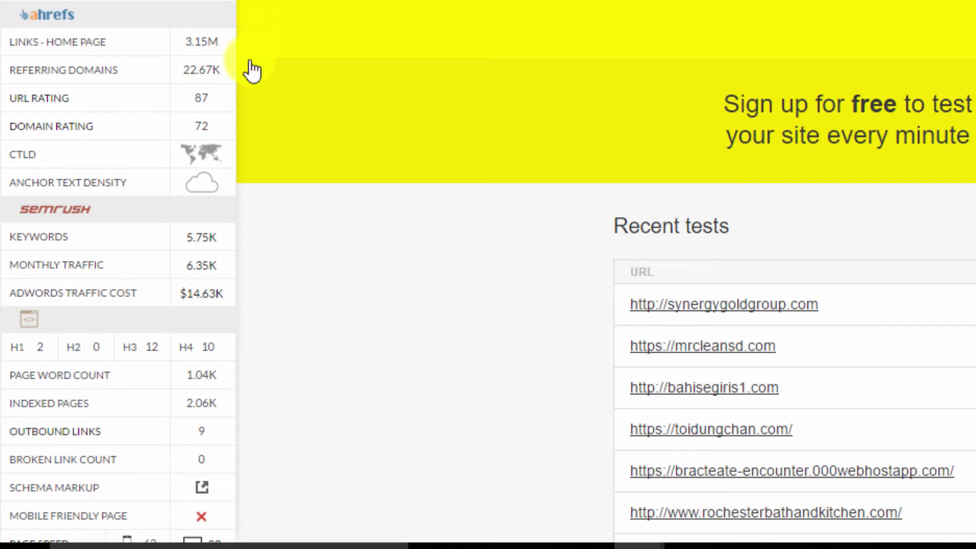
{"action": "scroll", "coordinate": [245, 165], "scroll_direction": "down", "scroll_amount": 1}
{"action": "scroll", "coordinate": [170, 225], "scroll_direction": "down", "scroll_amount": 2}
{"action": "scroll", "coordinate": [159, 228], "scroll_direction": "down", "scroll_amount": 1}
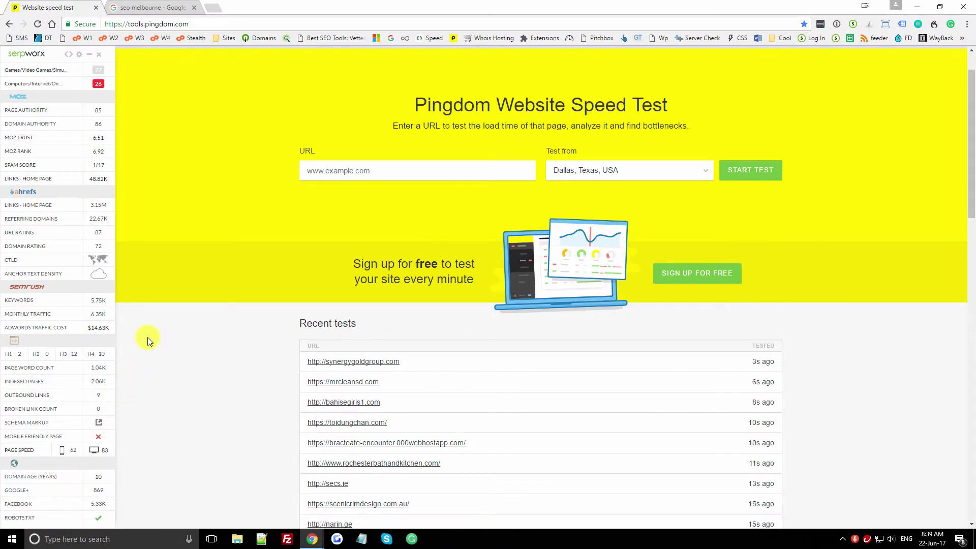
{"action": "scroll", "coordinate": [77, 363], "scroll_direction": "up", "scroll_amount": 2}
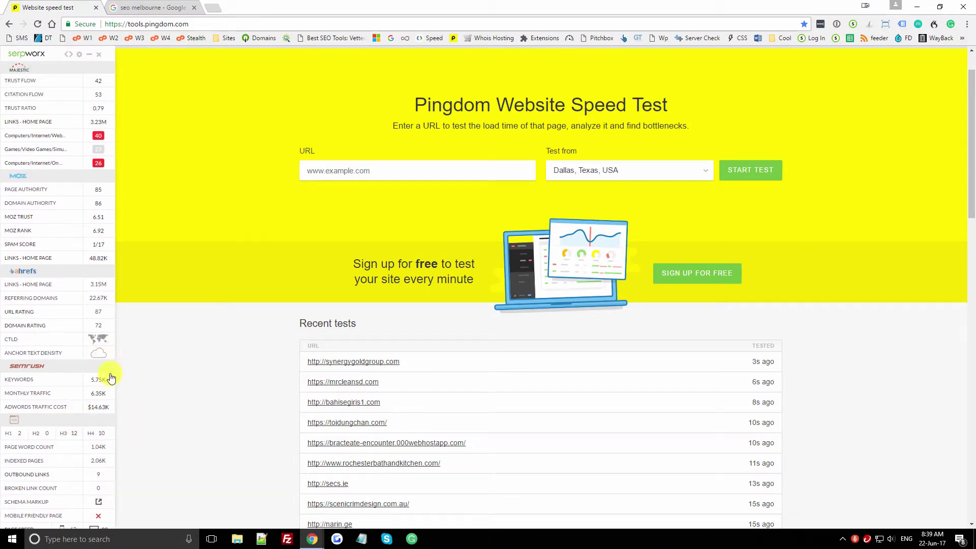
Step: Review SEMrush keyword traffic in the lightbox, sorted by Traffic % and then by highest Volume
{"action": "left_click", "coordinate": [99, 380]}
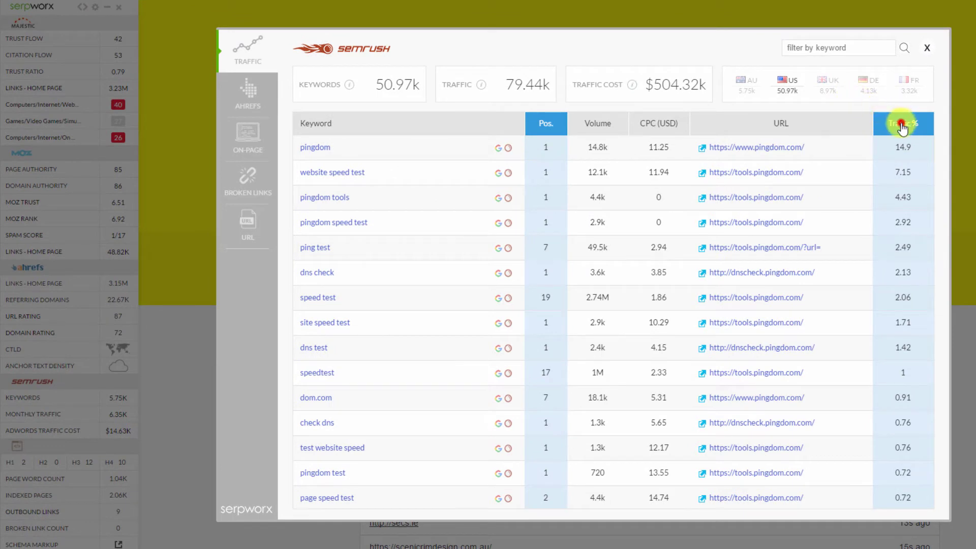
{"action": "left_click", "coordinate": [902, 126]}
{"action": "left_click", "coordinate": [901, 125]}
{"action": "left_click", "coordinate": [603, 127]}
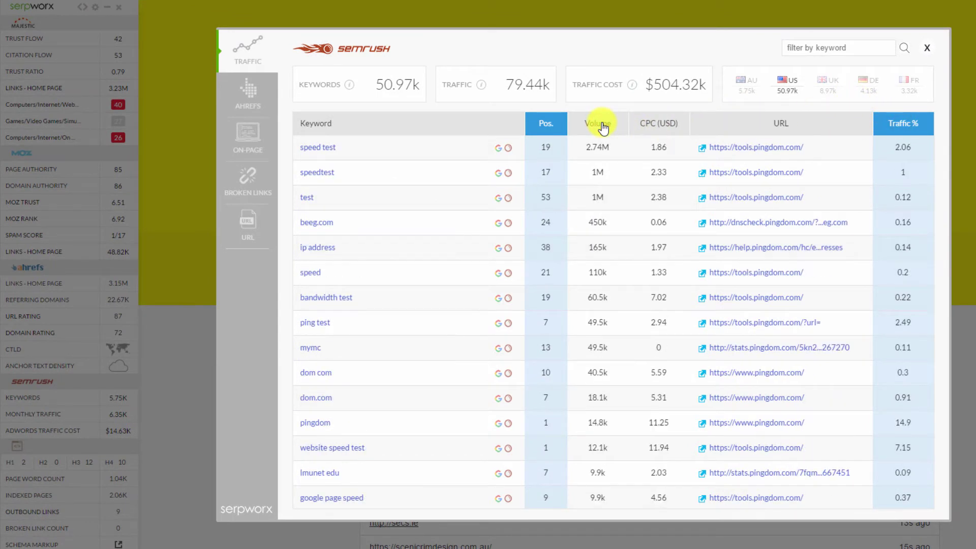
{"action": "left_click", "coordinate": [602, 128]}
{"action": "left_click", "coordinate": [602, 127]}
Step: Filter the keywords by 'edu', clear the filter, and compare UK versus US keyword data
{"action": "left_click", "coordinate": [804, 51]}
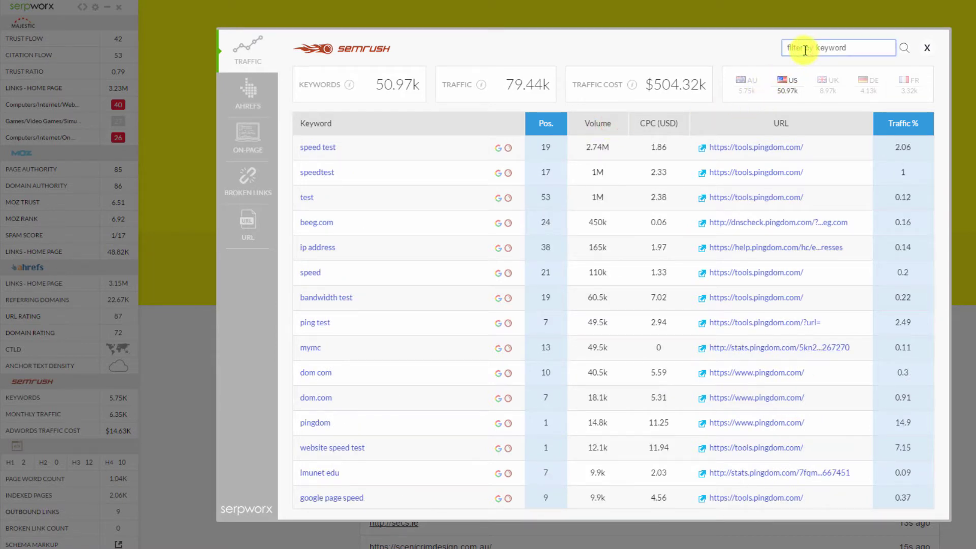
{"action": "type", "text": "edu"}
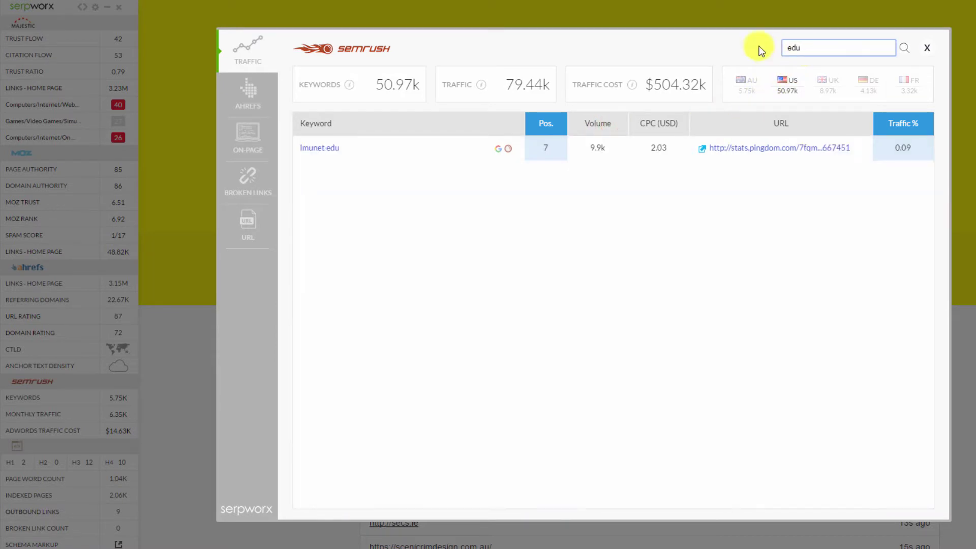
{"action": "left_click_drag", "start_coordinate": [813, 48], "coordinate": [762, 48]}
{"action": "key", "text": "BackSpace"}
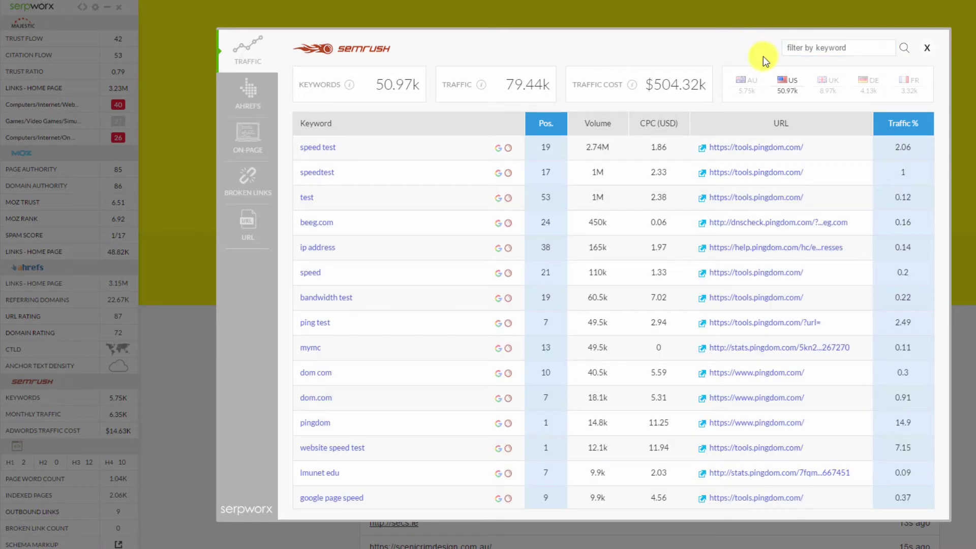
{"action": "left_click", "coordinate": [829, 89]}
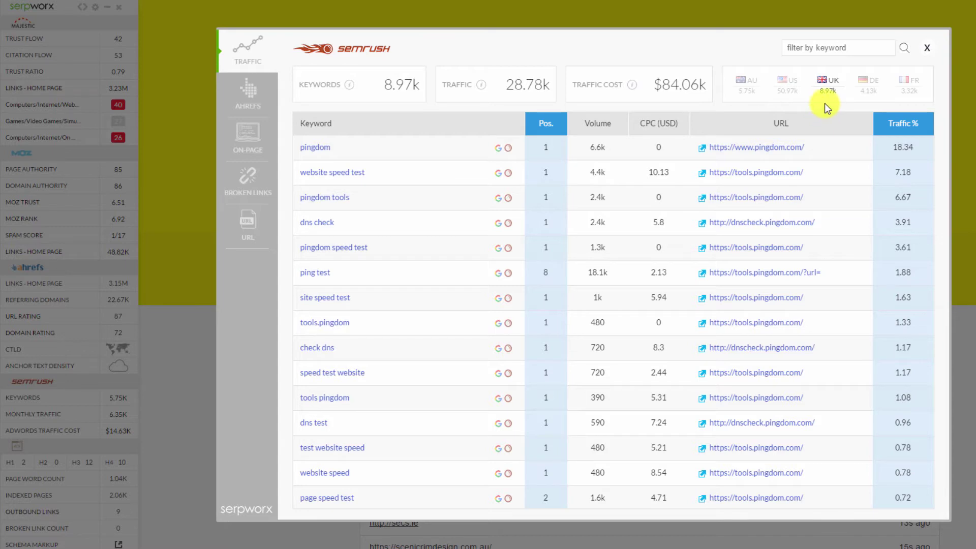
{"action": "left_click", "coordinate": [790, 91]}
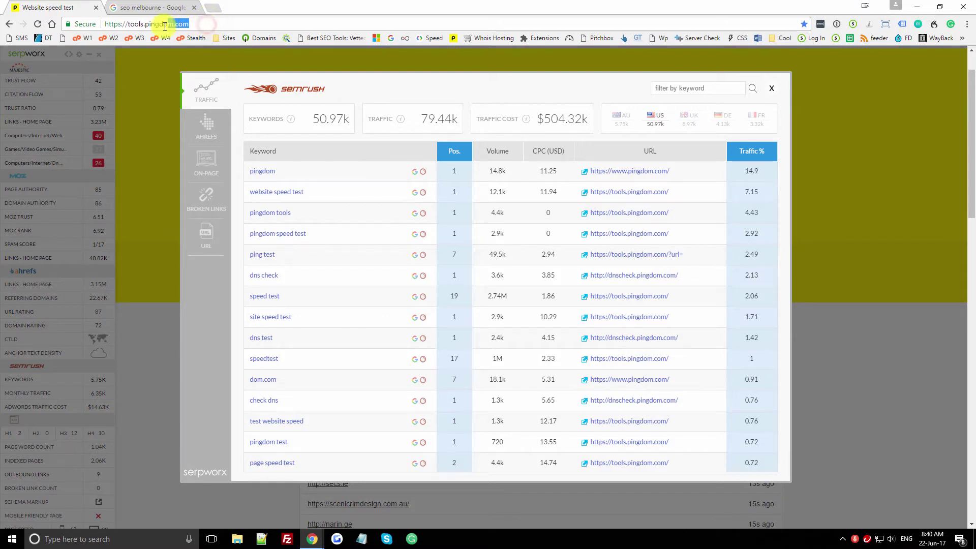
Step: View Ahrefs backlink data for tools.pingdom.com, then move to the 'seo melbourne' Google results
{"action": "left_click_drag", "start_coordinate": [164, 25], "coordinate": [188, 27]}
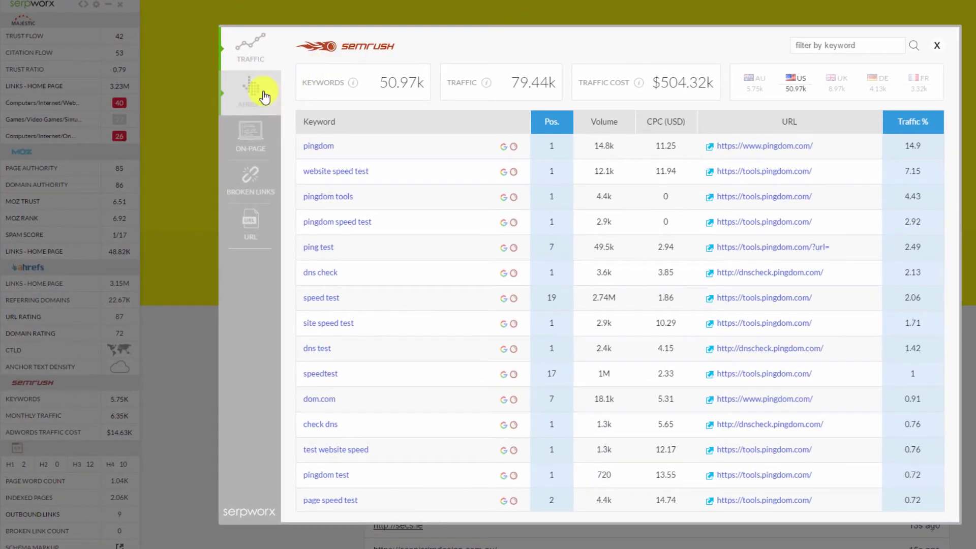
{"action": "left_click", "coordinate": [252, 92]}
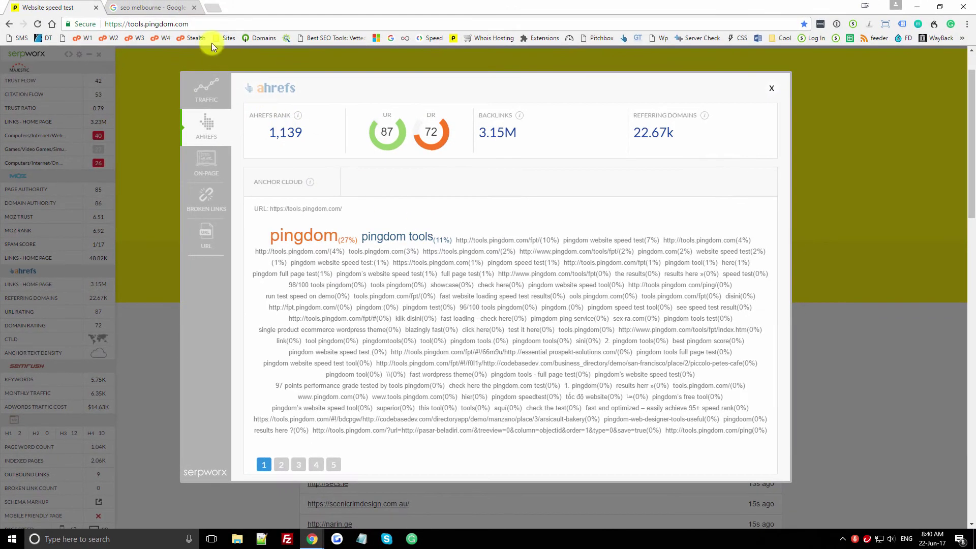
{"action": "left_click", "coordinate": [180, 9]}
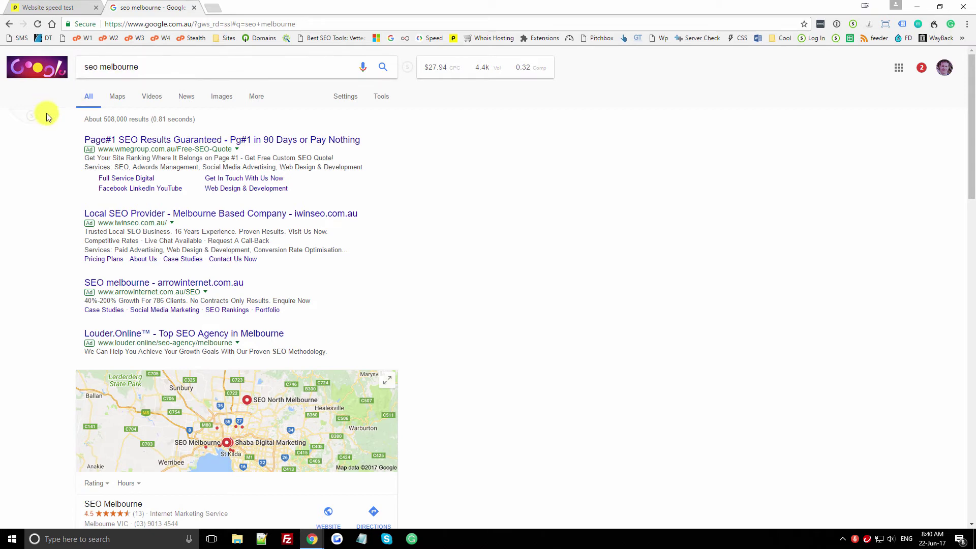
{"action": "scroll", "coordinate": [445, 202], "scroll_direction": "down", "scroll_amount": 3}
{"action": "scroll", "coordinate": [445, 202], "scroll_direction": "down", "scroll_amount": 4}
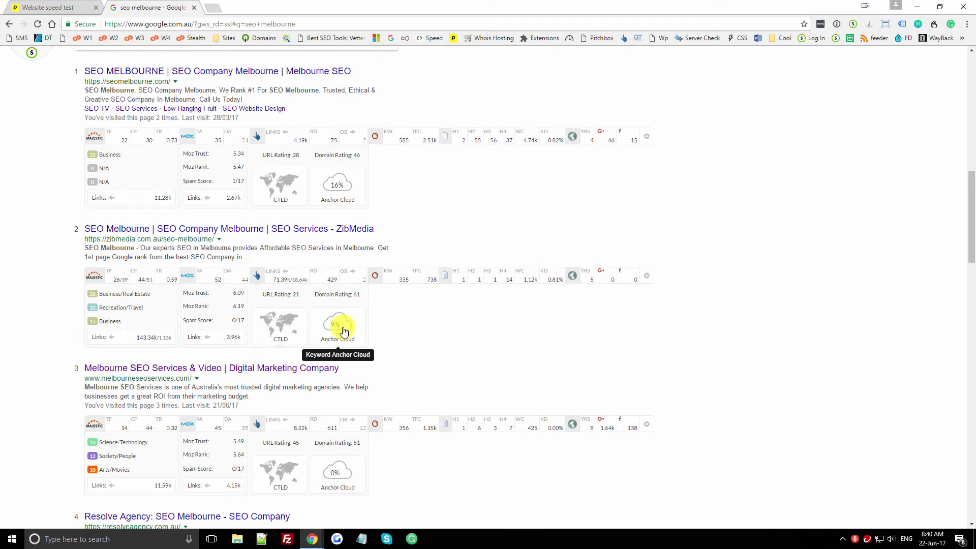
Step: Review a search result's Ahrefs anchor cloud, selecting an anchor phrase
{"action": "left_click", "coordinate": [342, 328]}
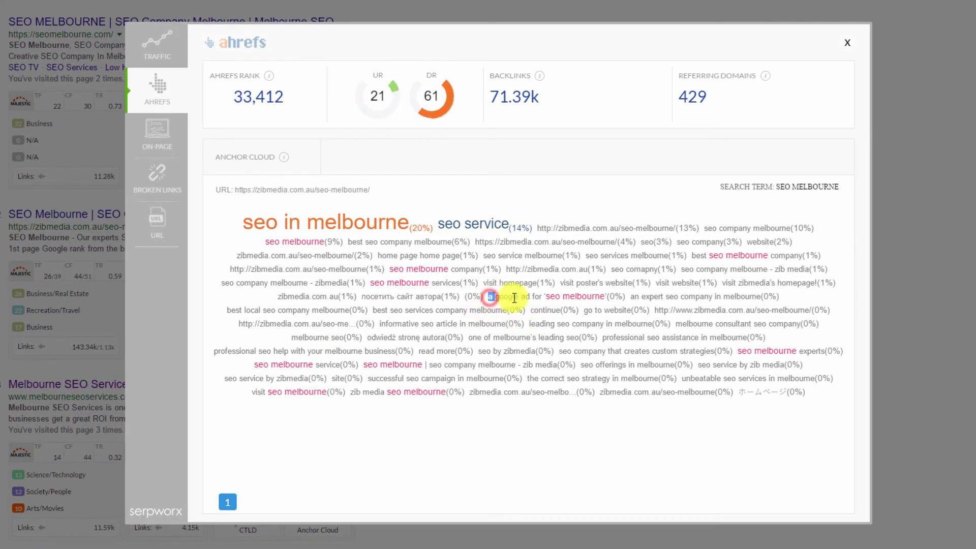
{"action": "mouse_move", "coordinate": [490, 297]}
{"action": "left_mouse_down"}
{"action": "mouse_move", "coordinate": [580, 298]}
{"action": "mouse_move", "coordinate": [497, 310]}
{"action": "left_mouse_up"}
{"action": "left_click", "coordinate": [554, 314]}
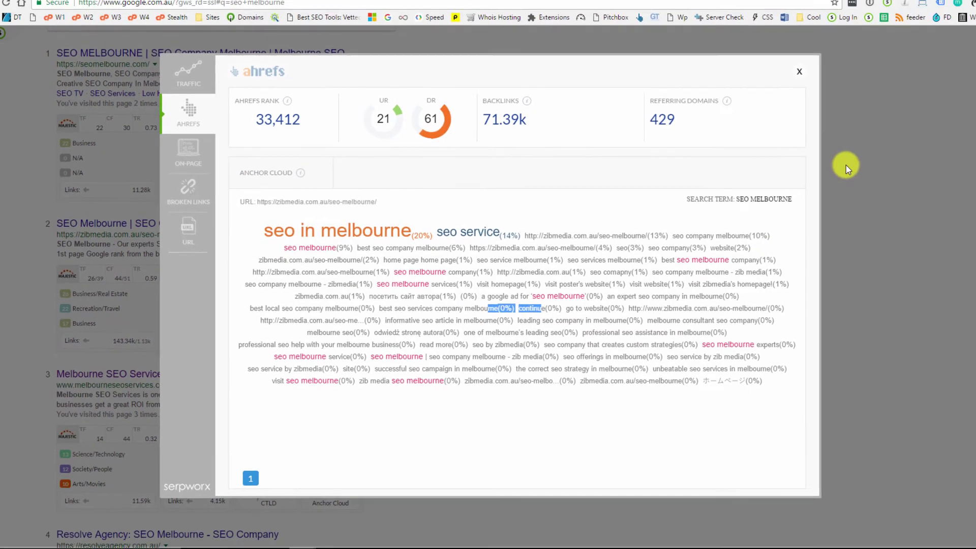
Step: Close the anchor-cloud overlay and hide SERPWorx metric panels under the results
{"action": "left_click", "coordinate": [817, 176]}
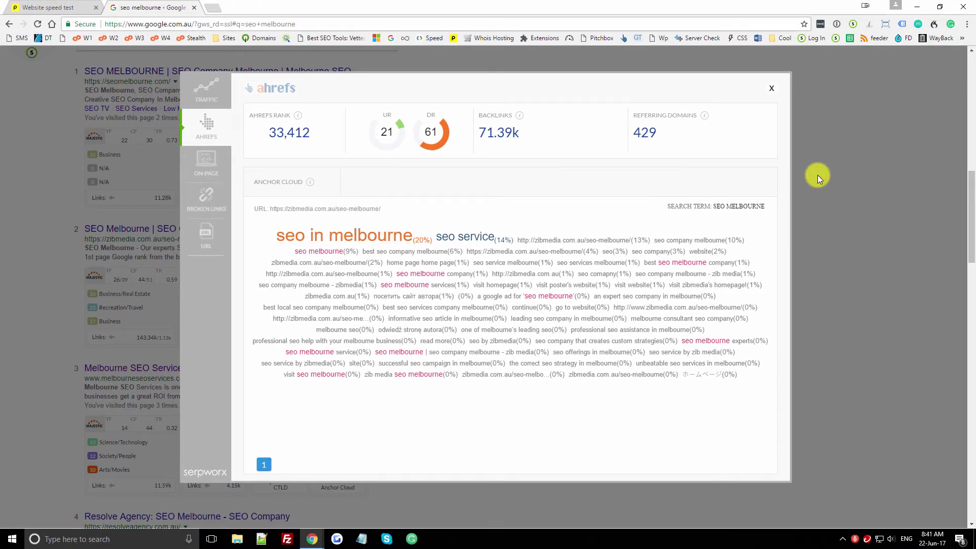
{"action": "left_click", "coordinate": [818, 175]}
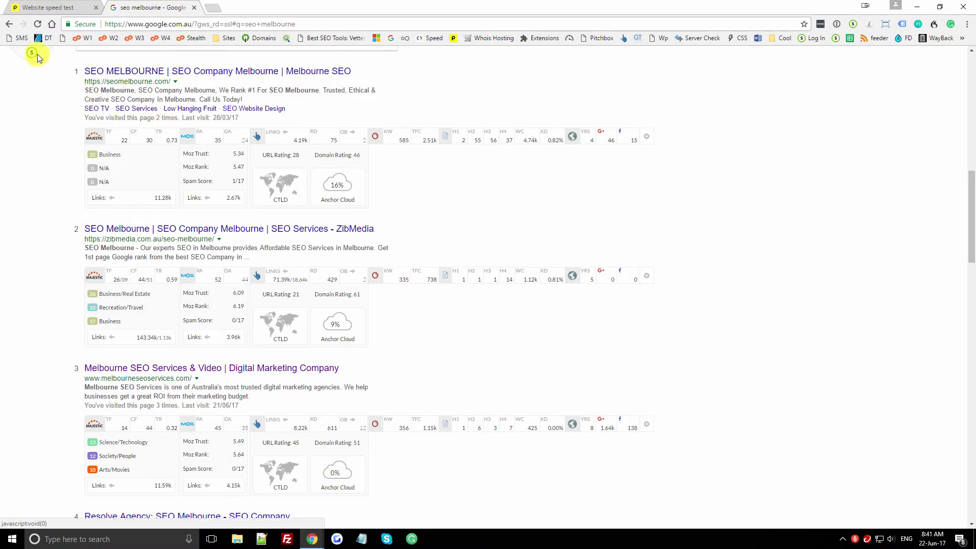
{"action": "left_click", "coordinate": [35, 55]}
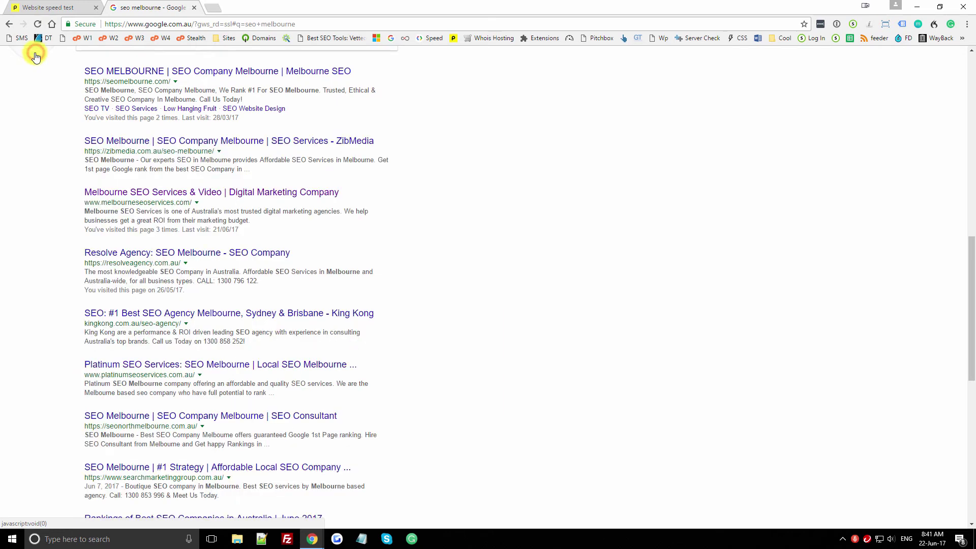
Step: Show On-Page Metrics for tools.pingdom.com in the lightbox, listing its H3 and H4 headings
{"action": "left_click", "coordinate": [71, 6]}
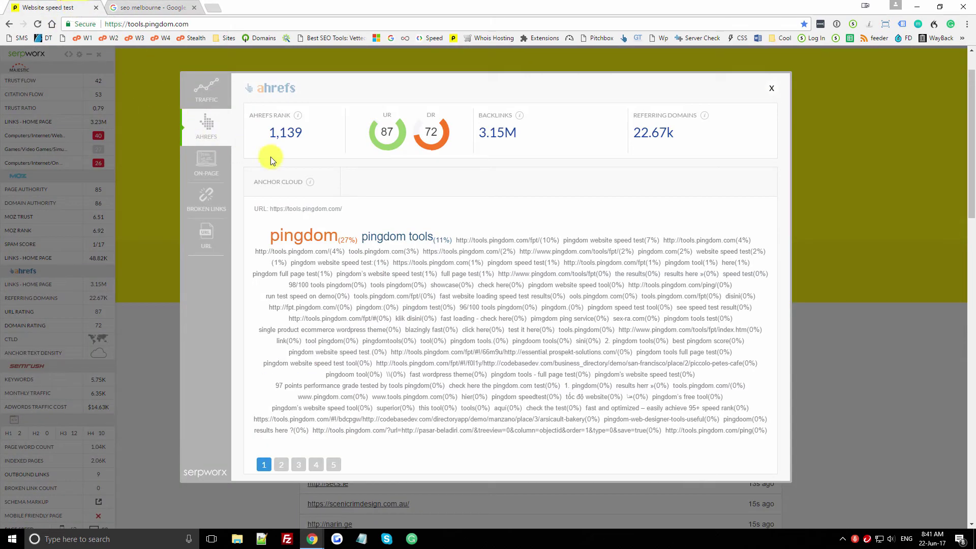
{"action": "left_click", "coordinate": [214, 159]}
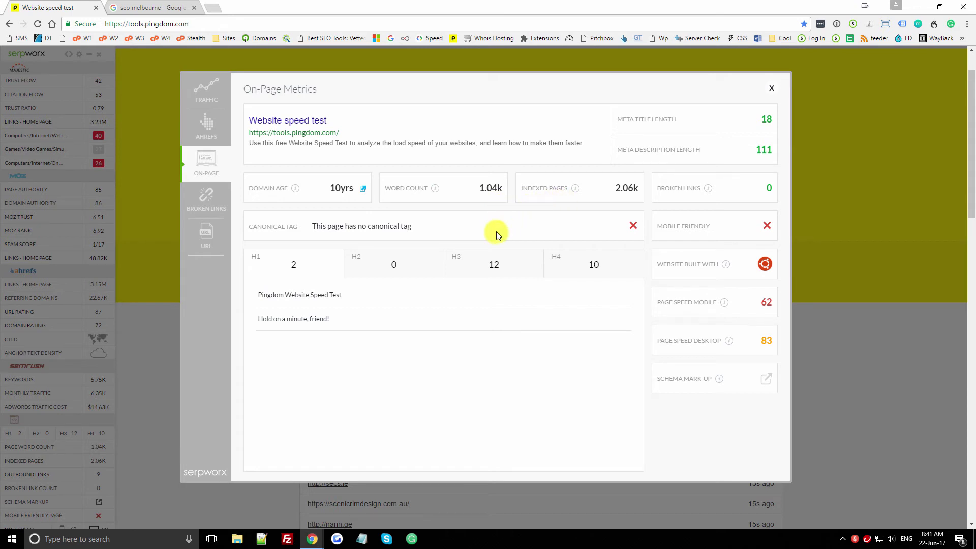
{"action": "left_click", "coordinate": [493, 265]}
{"action": "left_click", "coordinate": [575, 265]}
{"action": "scroll", "coordinate": [544, 312], "scroll_direction": "down", "scroll_amount": 1}
{"action": "scroll", "coordinate": [547, 310], "scroll_direction": "up", "scroll_amount": 1}
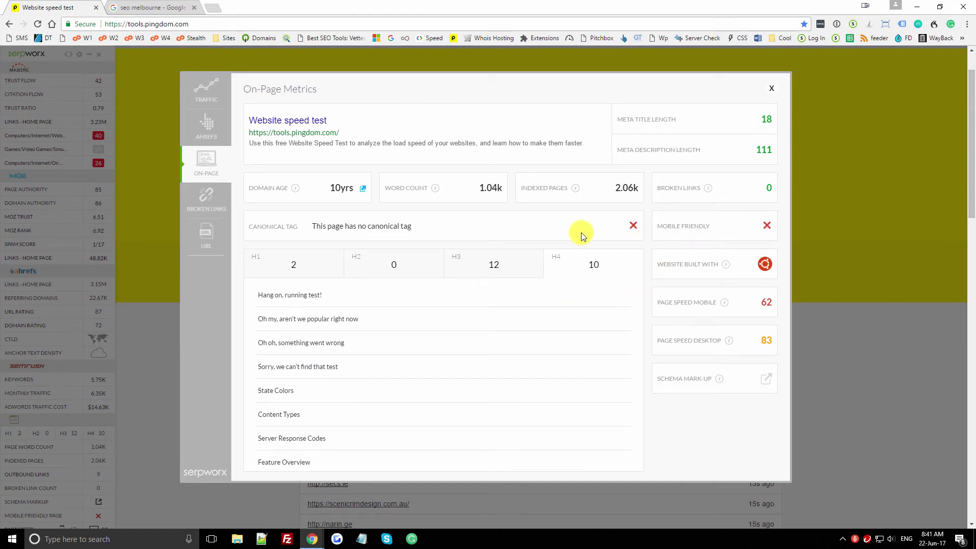
Step: Check the broken/missing links report, then view pingdom.com's URL Metrics: dates, registrar, hosting
{"action": "left_click", "coordinate": [767, 189]}
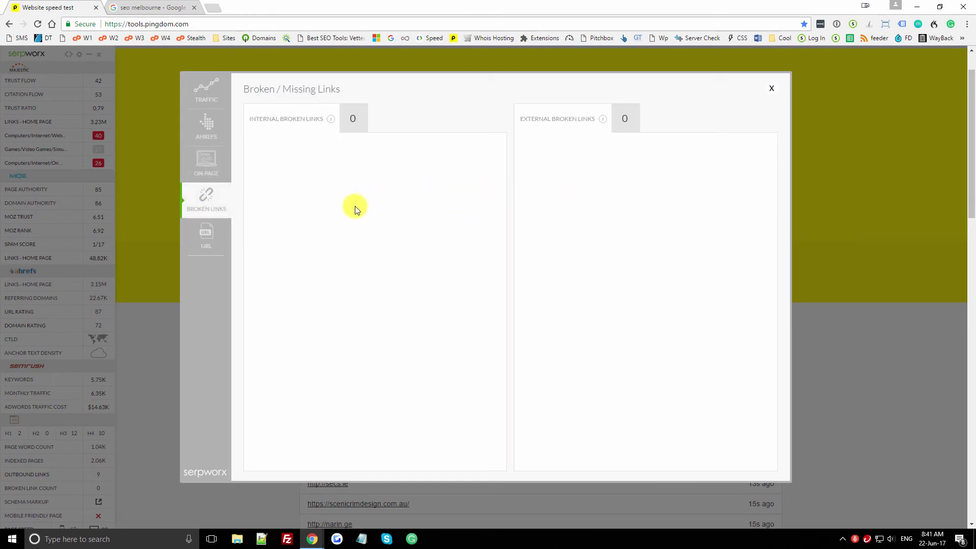
{"action": "left_click", "coordinate": [219, 237]}
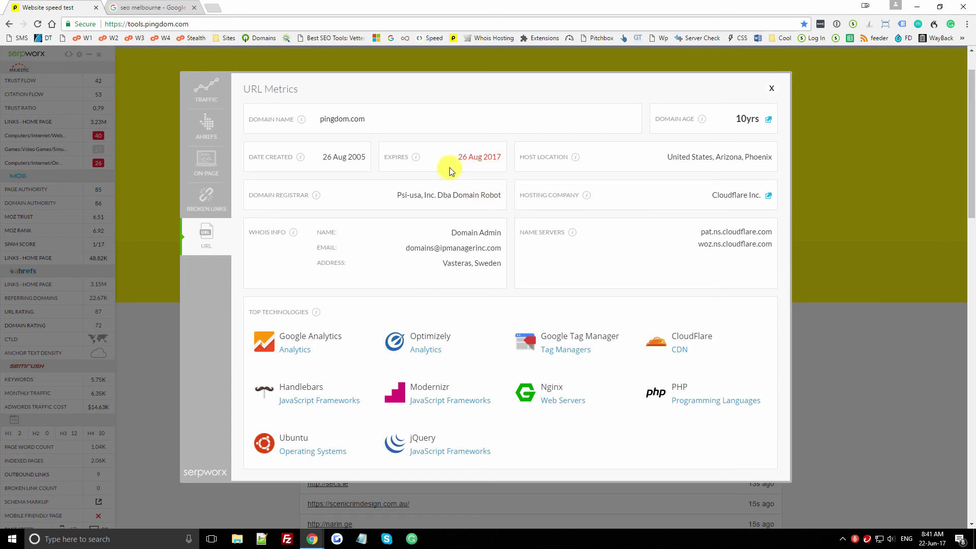
Step: Look up pingdom.com backorders on SnapNames from the expiry date and return to the Pingdom page
{"action": "left_click", "coordinate": [475, 157]}
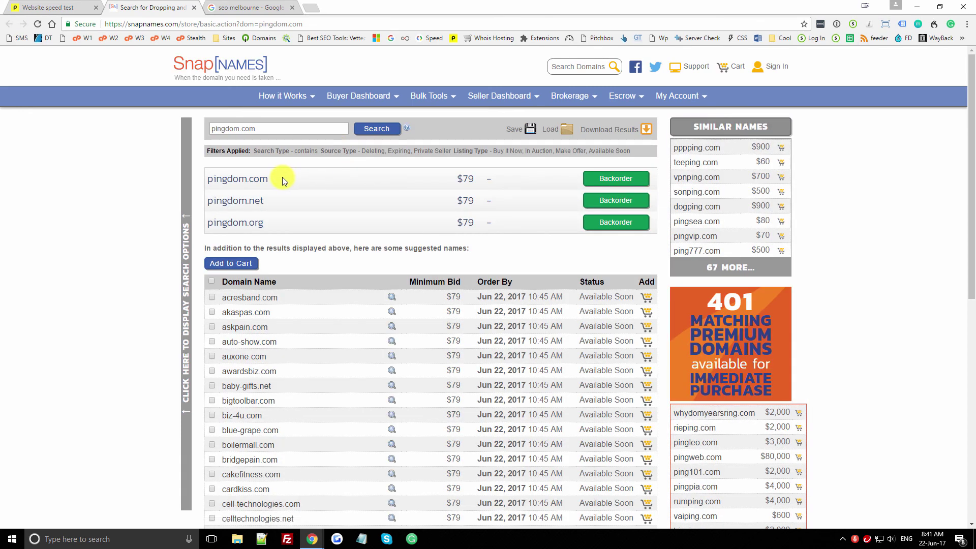
{"action": "left_click_drag", "start_coordinate": [285, 179], "coordinate": [214, 178]}
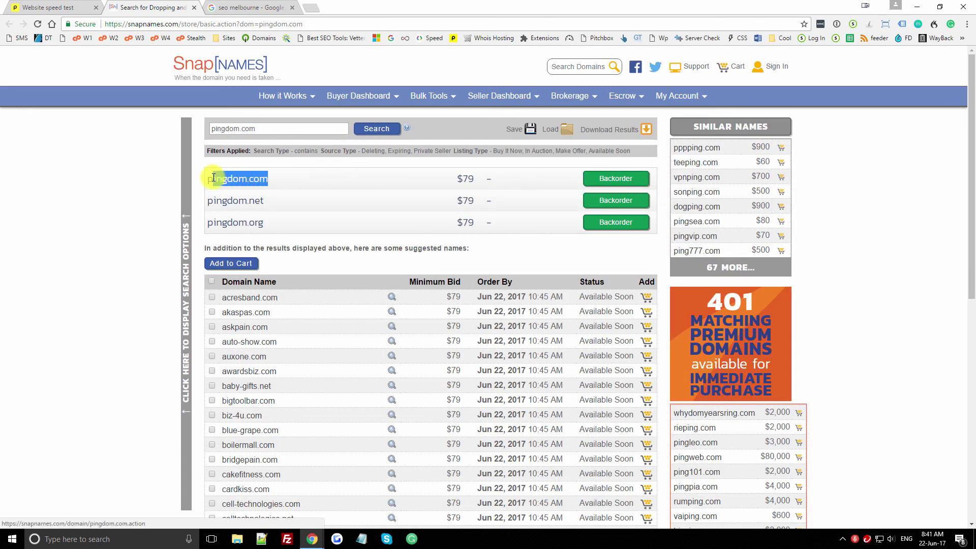
{"action": "left_click", "coordinate": [300, 178]}
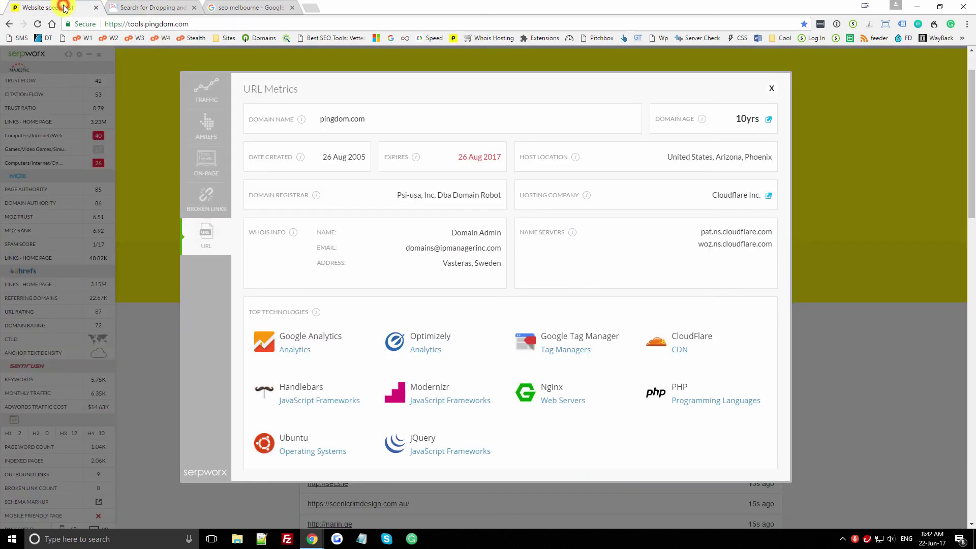
Step: Close the URL Metrics lightbox and leave the SERPWorx sidebar collapsed after re-expanding it once
{"action": "left_click", "coordinate": [146, 209]}
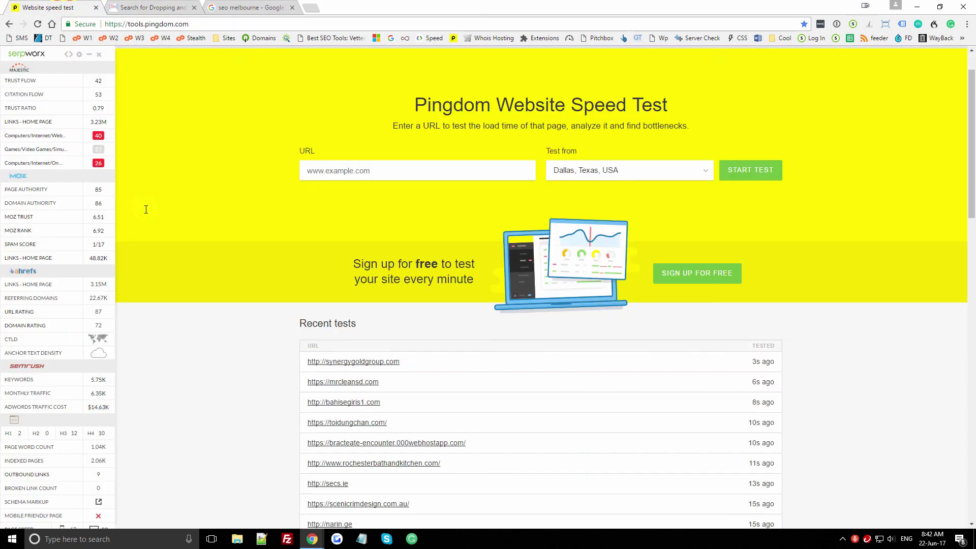
{"action": "scroll", "coordinate": [140, 120], "scroll_direction": "up", "scroll_amount": 2}
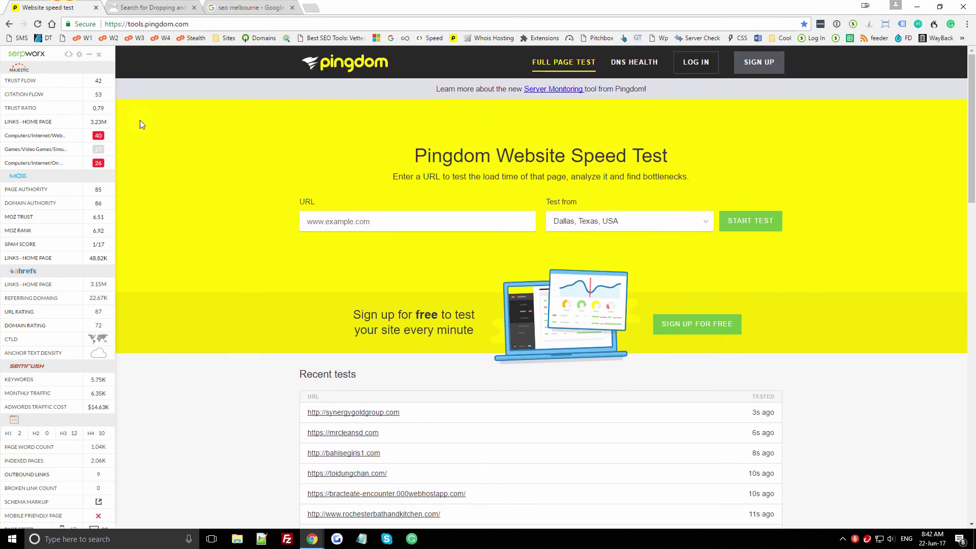
{"action": "left_click", "coordinate": [89, 54]}
{"action": "scroll", "coordinate": [181, 218], "scroll_direction": "down", "scroll_amount": 5}
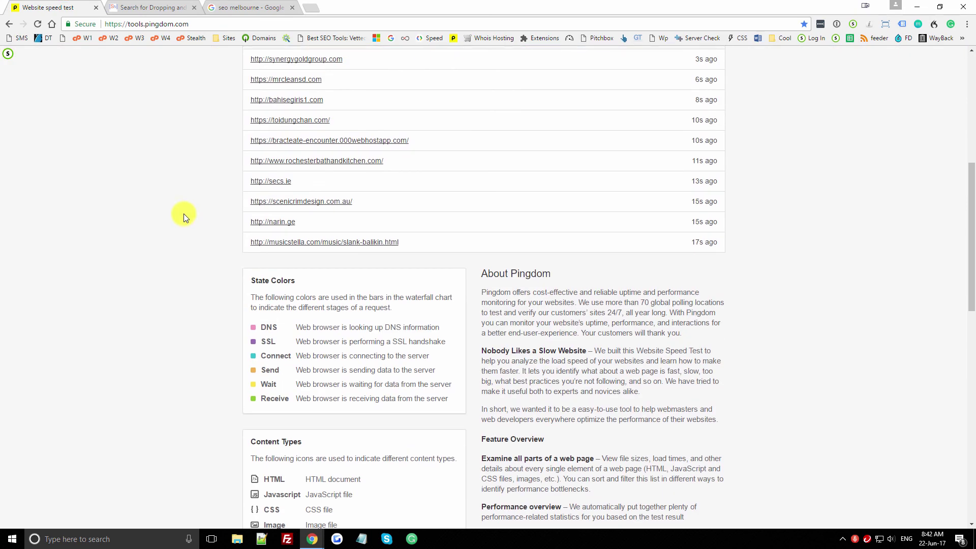
{"action": "scroll", "coordinate": [181, 206], "scroll_direction": "up", "scroll_amount": 5}
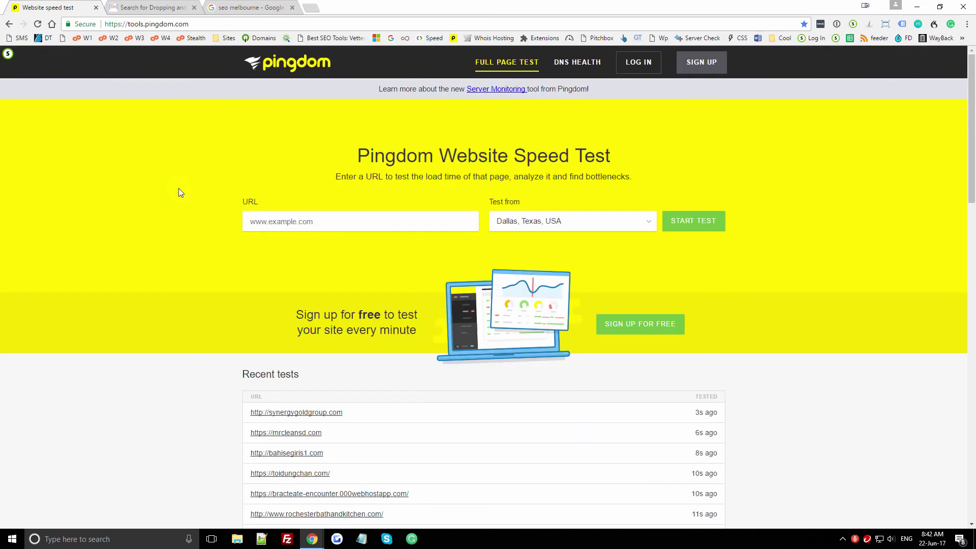
{"action": "left_click", "coordinate": [8, 53]}
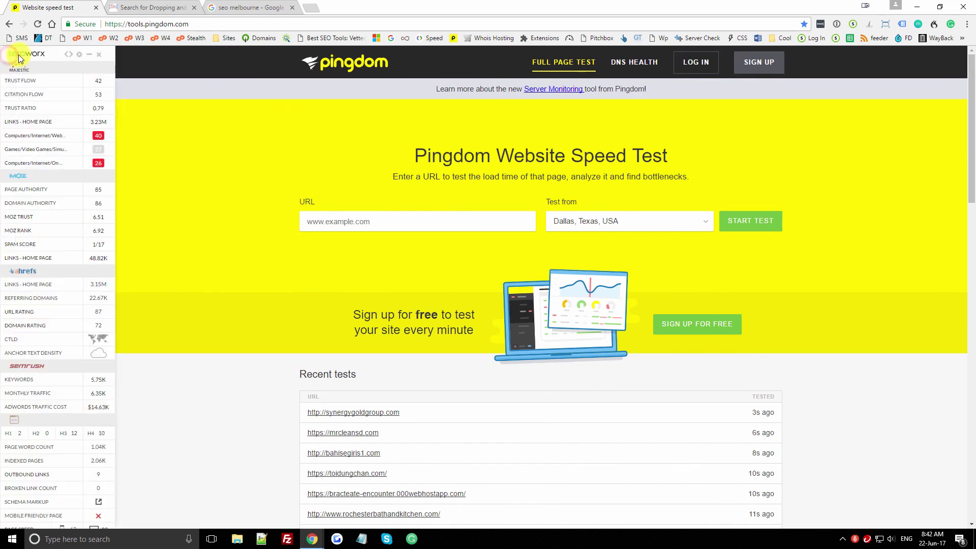
{"action": "left_click", "coordinate": [90, 57]}
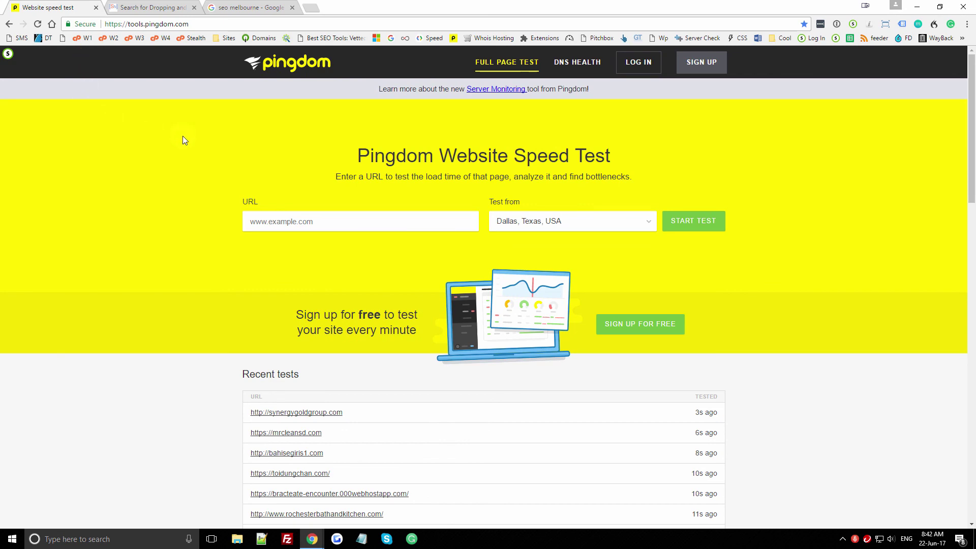